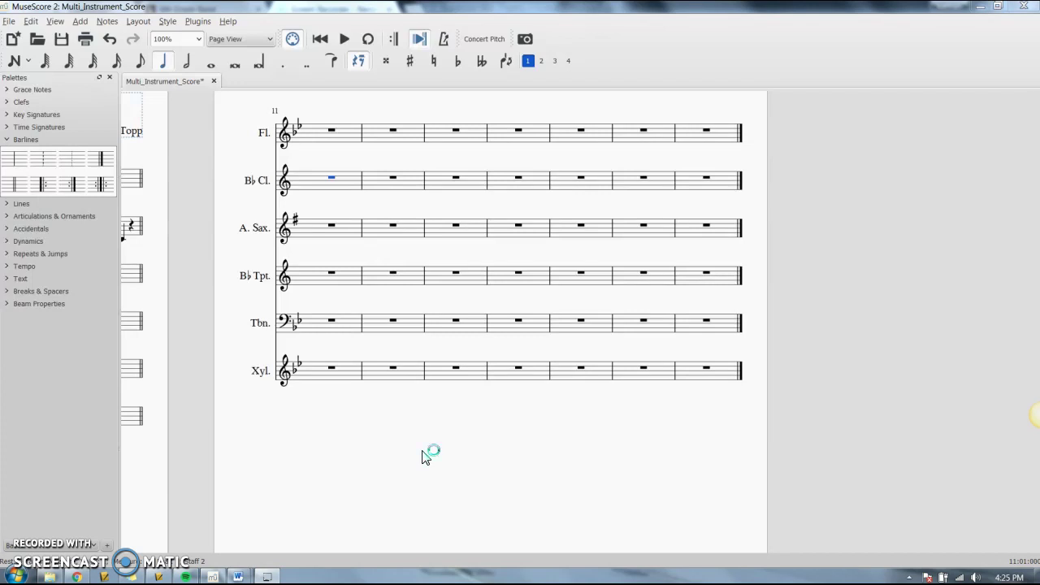
- Start note entry at the first measure of the Bb clarinet staff
{"action": "left_click", "coordinate": [14, 61]}
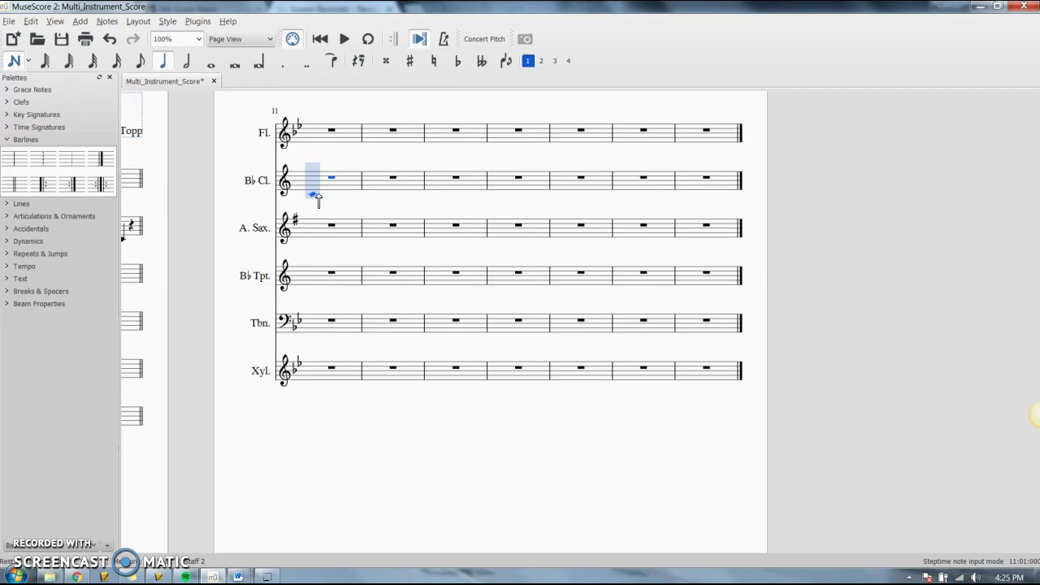
- Enter middle C, C#, D and D# as quarter notes in the first clarinet measure
{"action": "left_click", "coordinate": [314, 195]}
{"action": "left_click", "coordinate": [314, 193]}
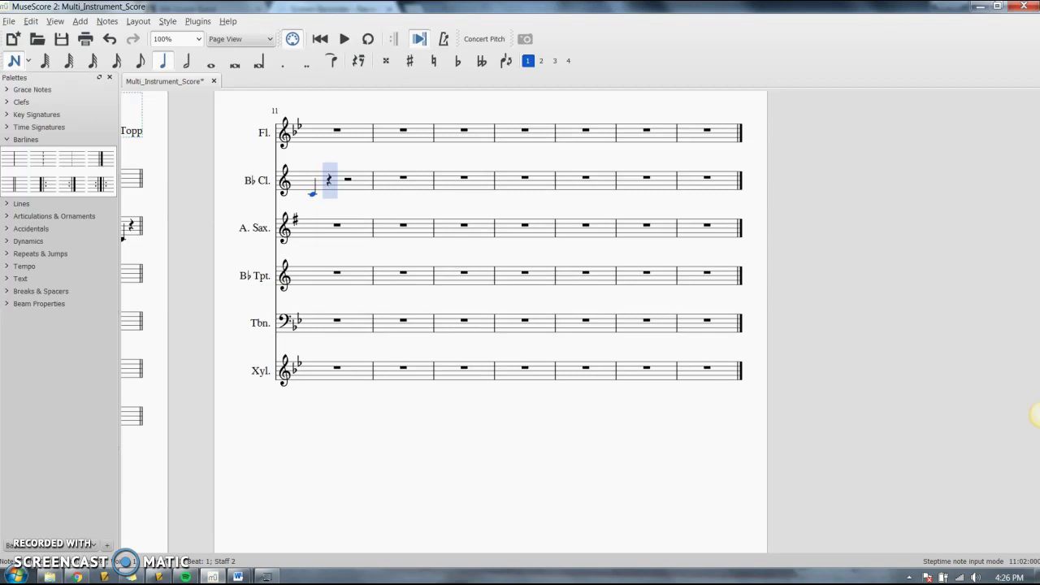
{"action": "key", "text": "c"}
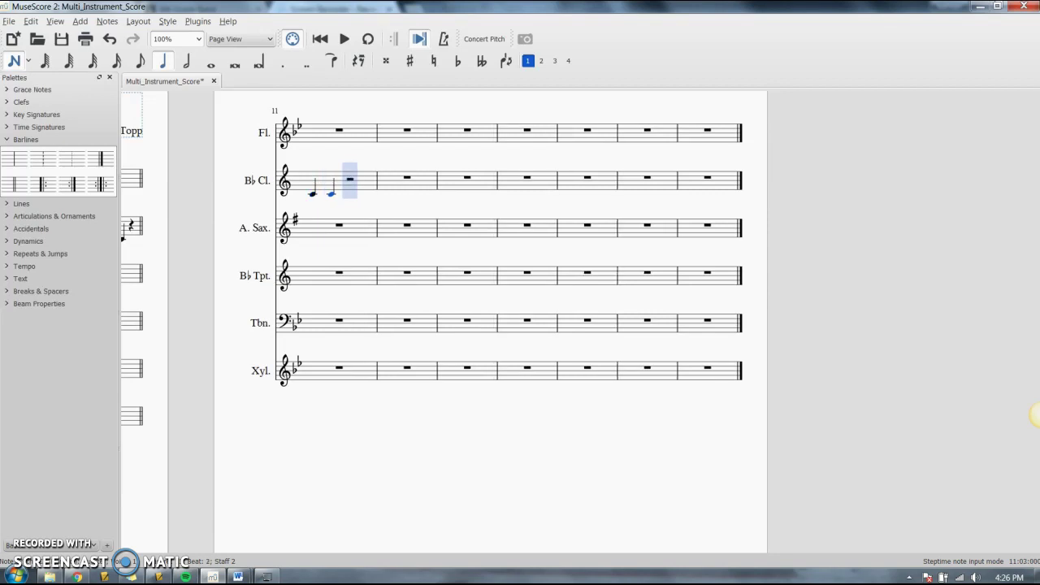
{"action": "key", "text": "Up"}
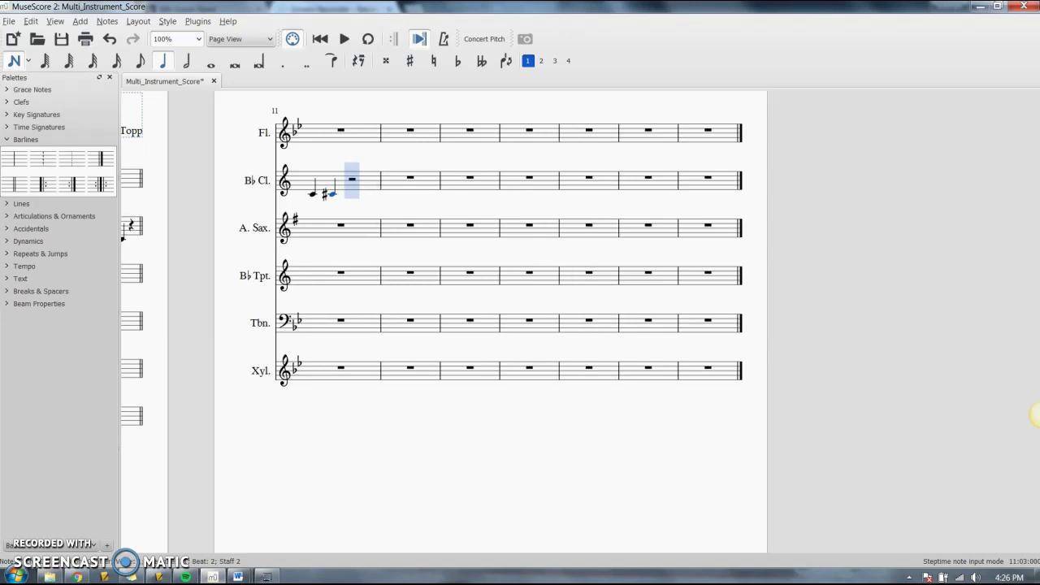
{"action": "key", "text": "d"}
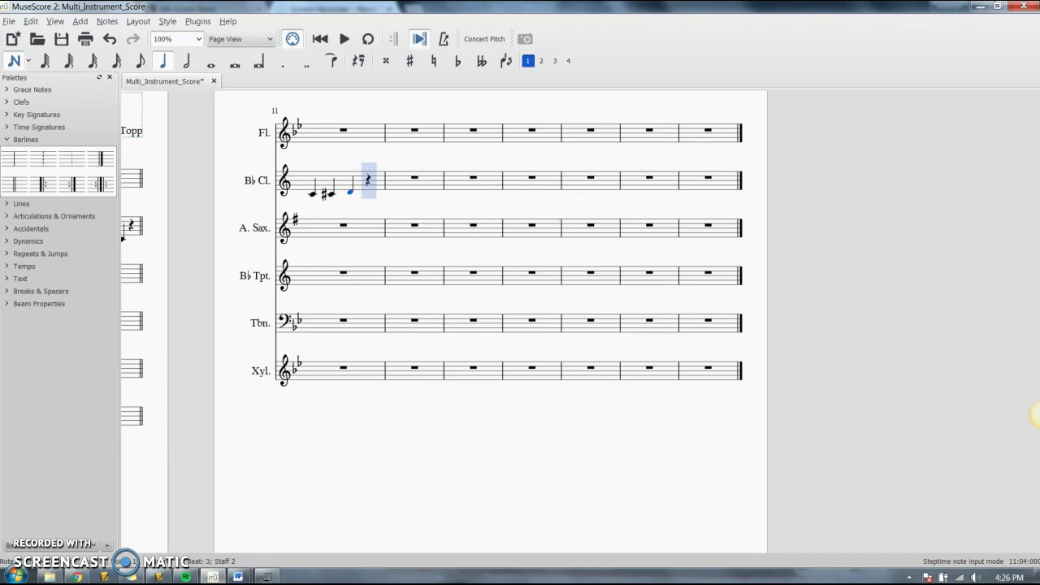
{"action": "key", "text": "e"}
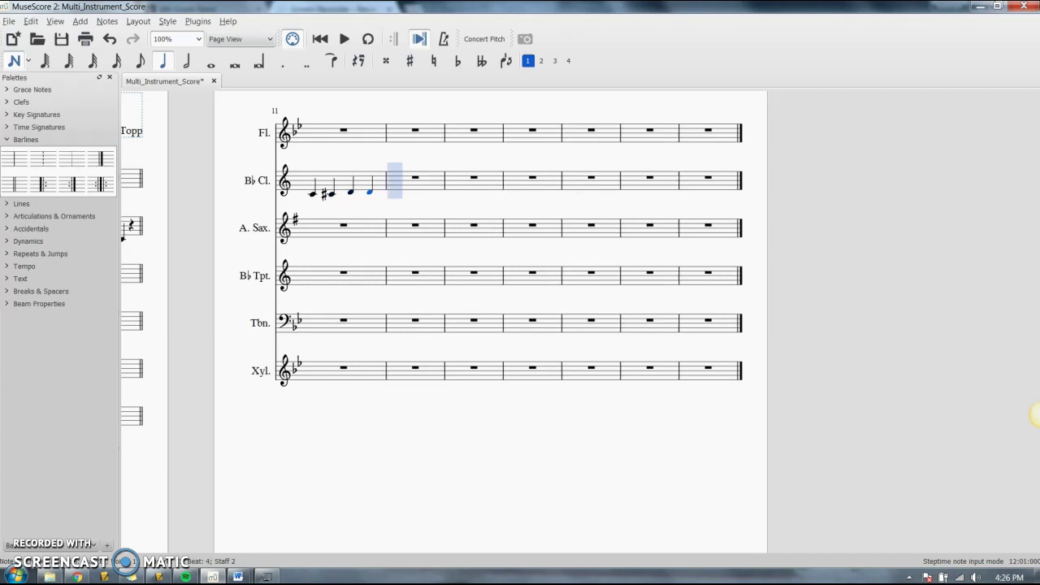
{"action": "key", "text": "Up"}
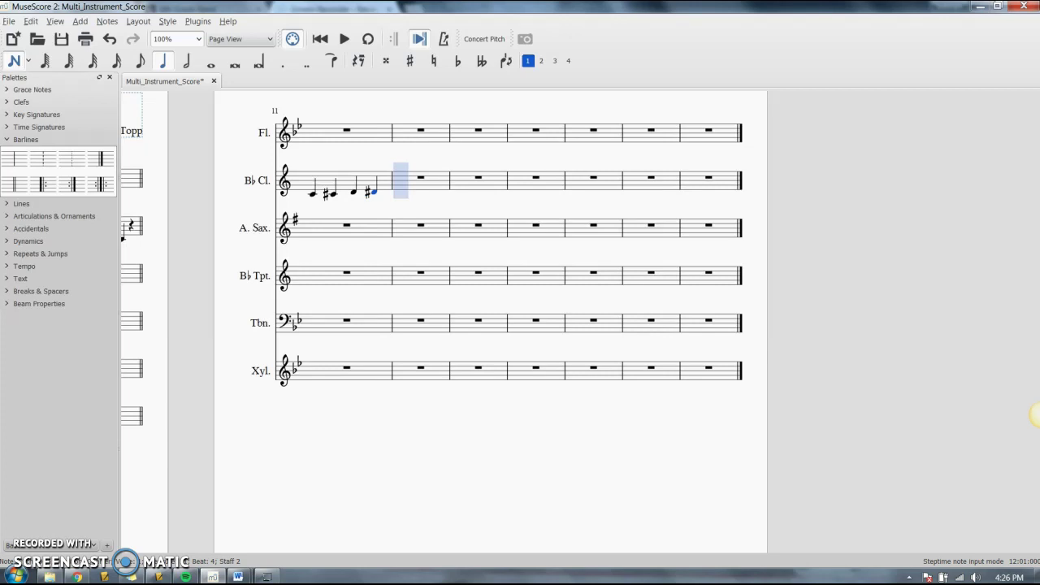
- Continue the rising scale with E, F, F#, G and G#
{"action": "key", "text": "e"}
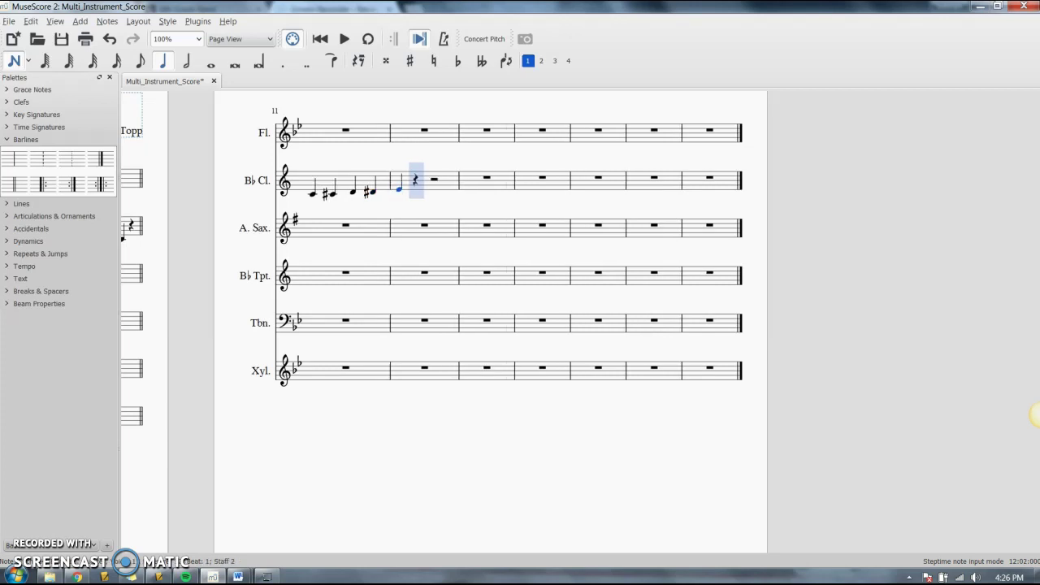
{"action": "key", "text": "f"}
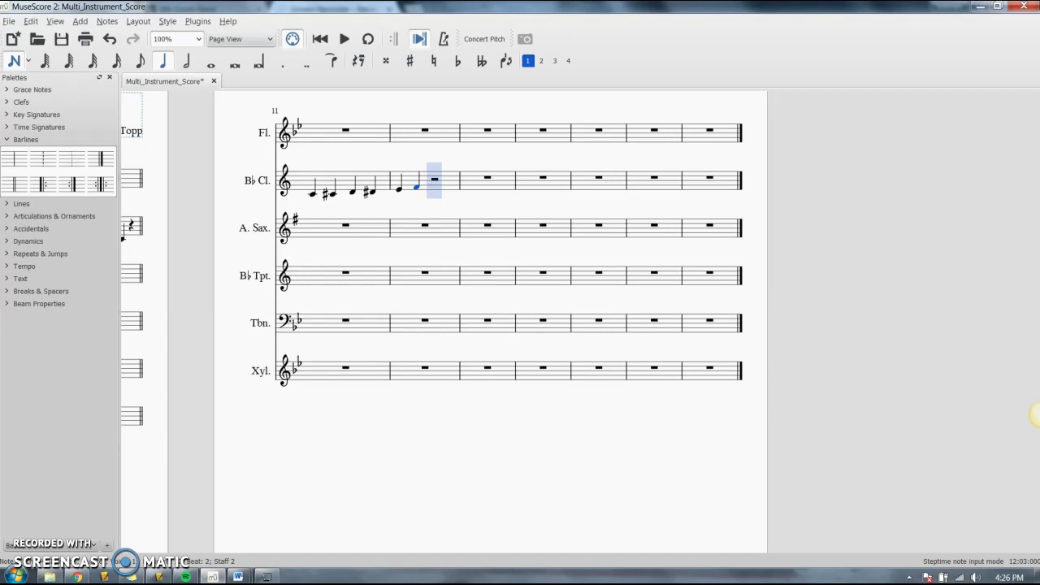
{"action": "key", "text": "f"}
{"action": "key", "text": "Up"}
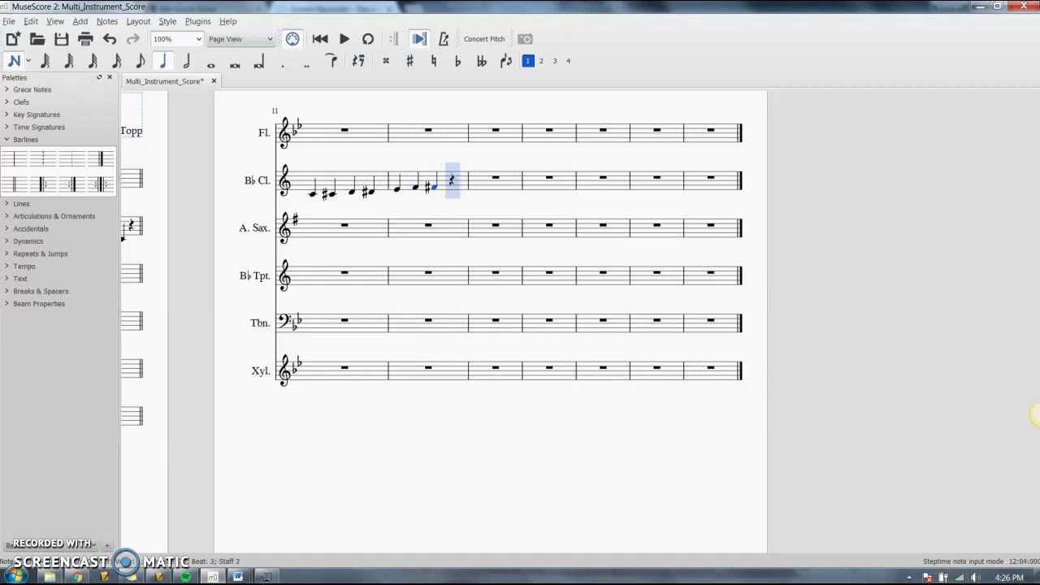
{"action": "key", "text": "g"}
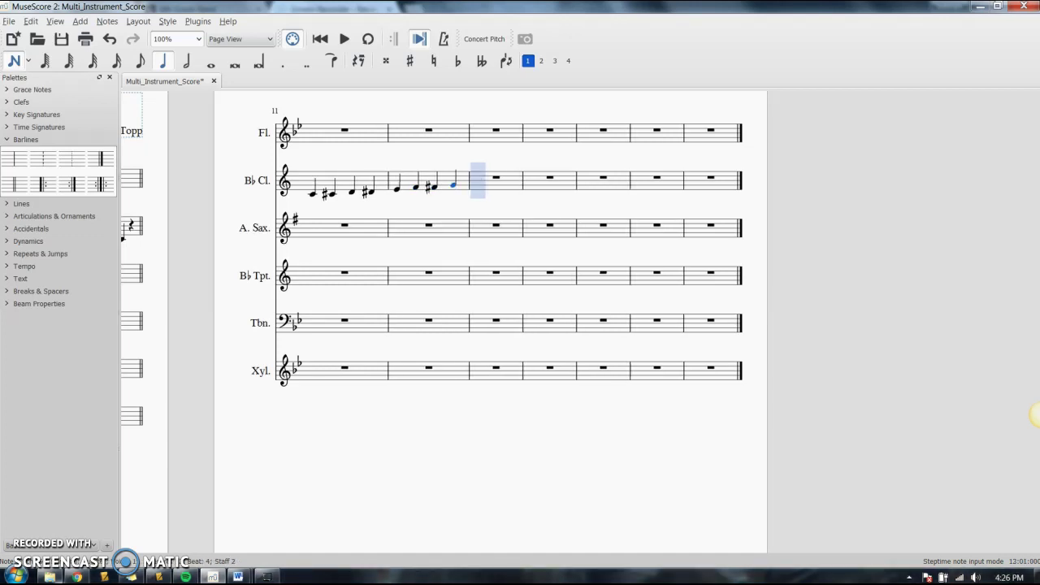
{"action": "key", "text": "g"}
{"action": "key", "text": "Up"}
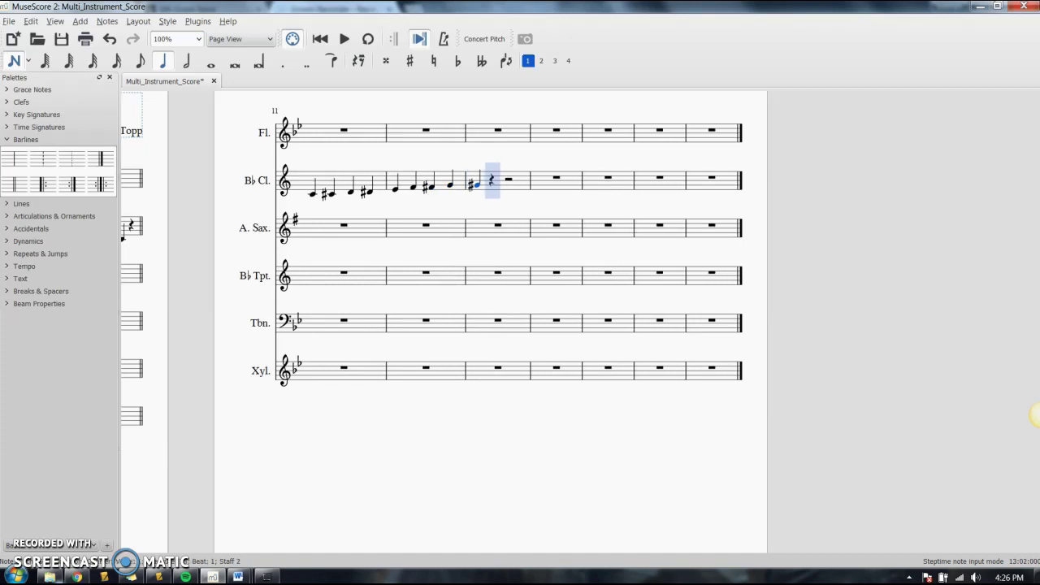
- Finish the ascent with A, A#, B and the top C opening measure four
{"action": "key", "text": "a"}
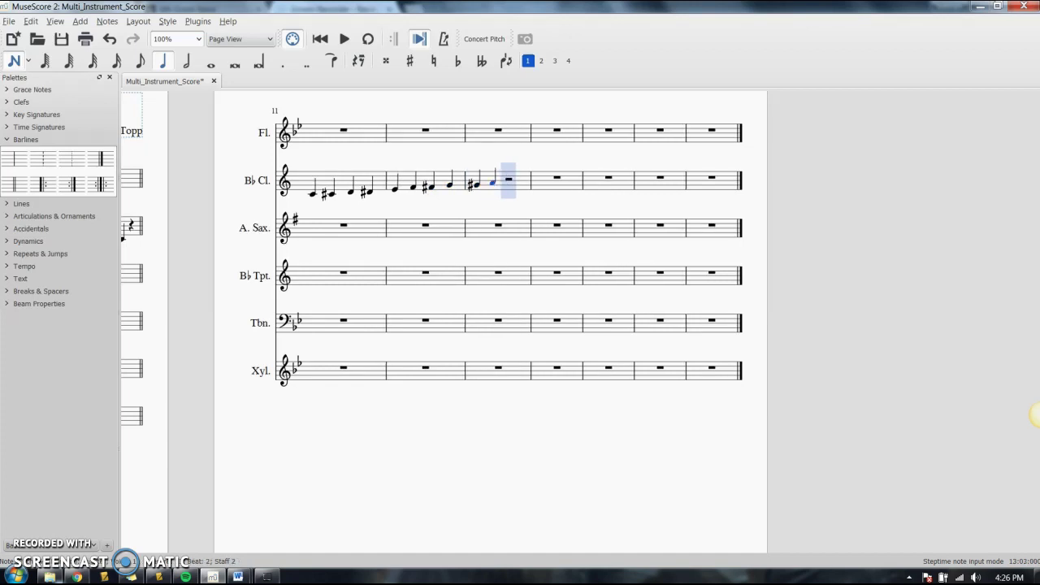
{"action": "key", "text": "a"}
{"action": "key", "text": "Up"}
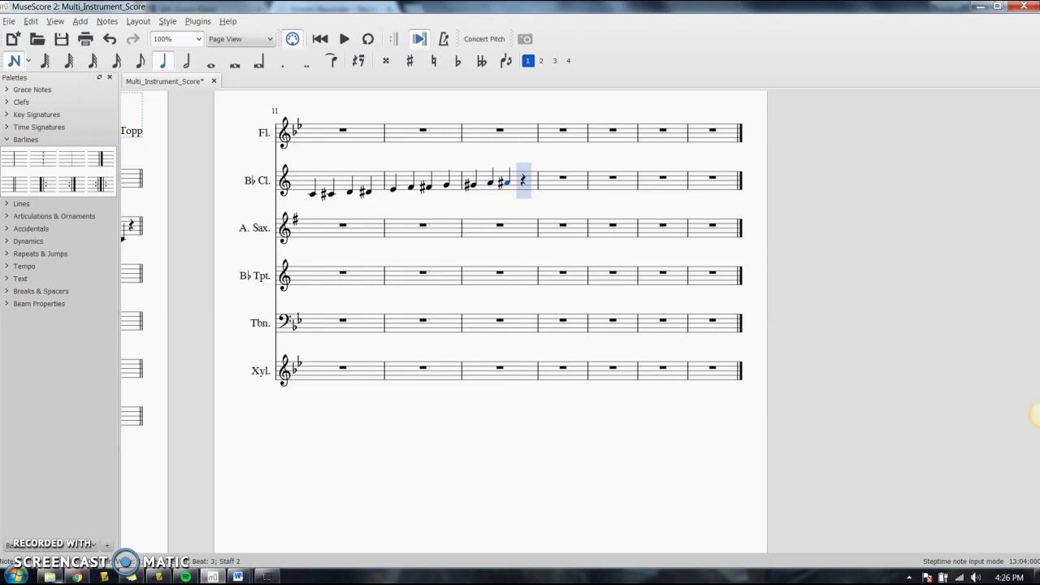
{"action": "key", "text": "b"}
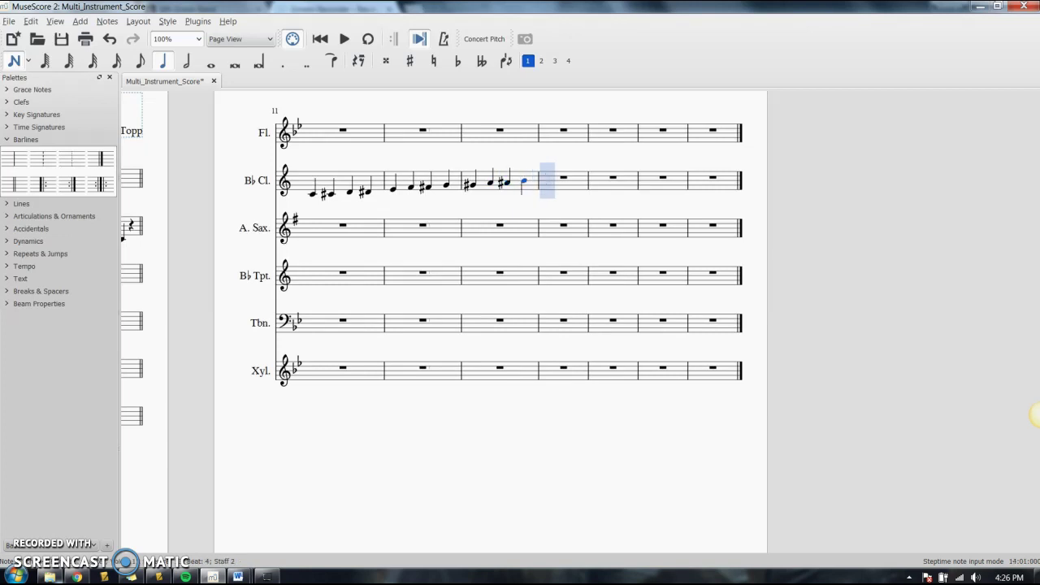
{"action": "key", "text": "c"}
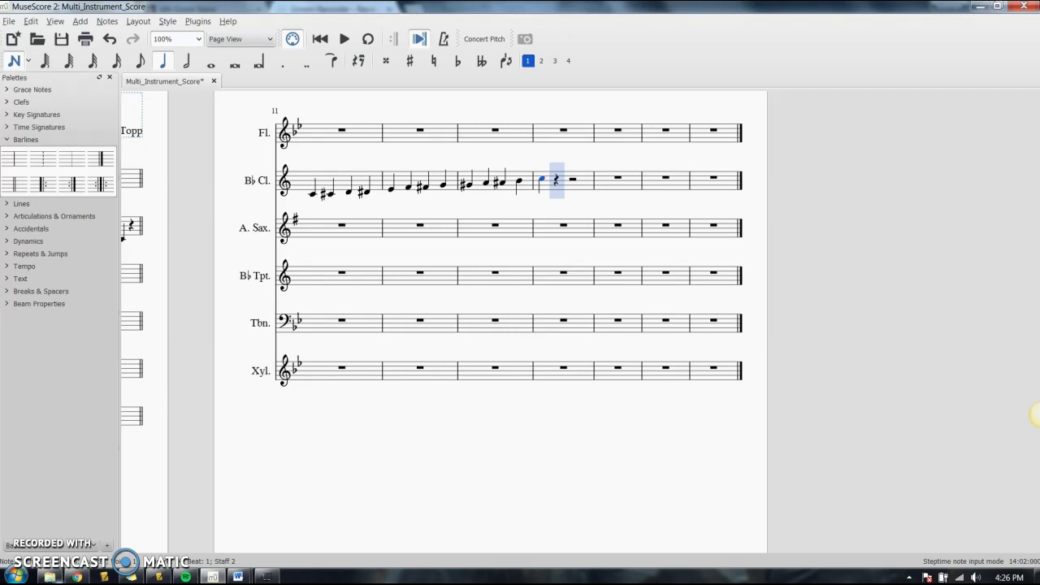
- Begin descending from high C with B, B-flat, A and the next flattened note
{"action": "key", "text": "b"}
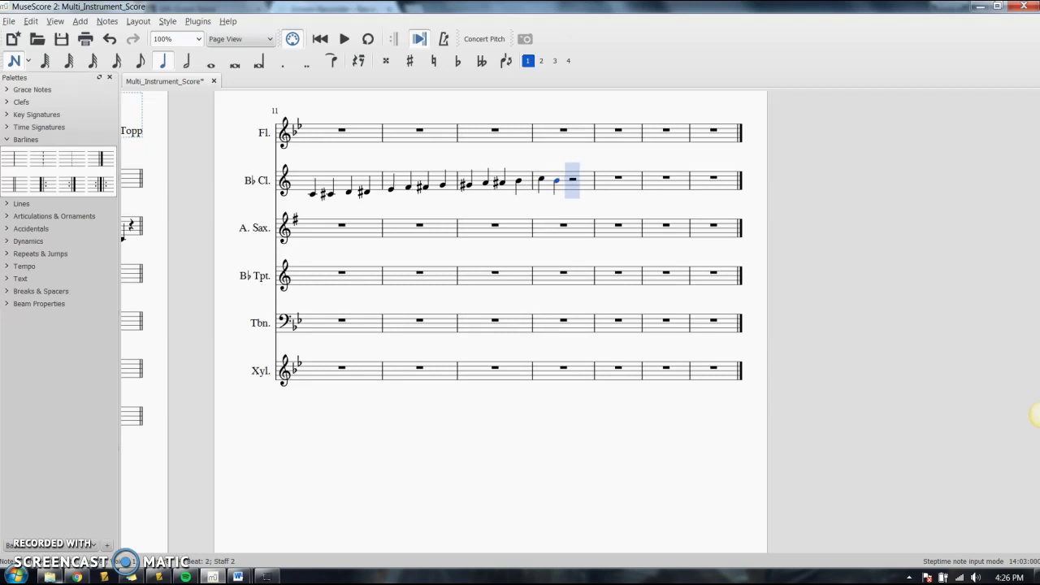
{"action": "key", "text": "Up"}
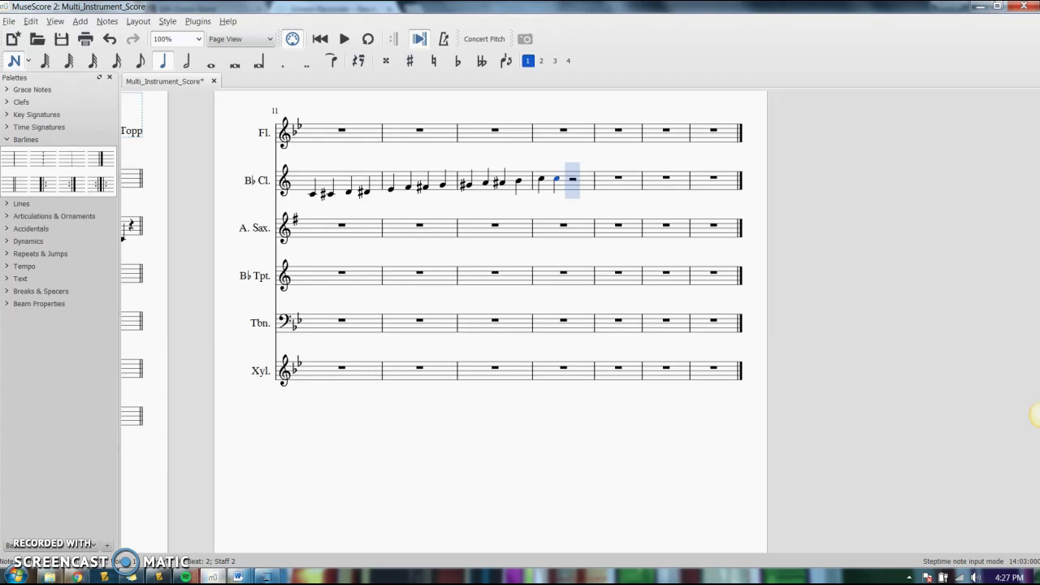
{"action": "key", "text": "Down"}
{"action": "type", "text": "b"}
{"action": "key", "text": "Down"}
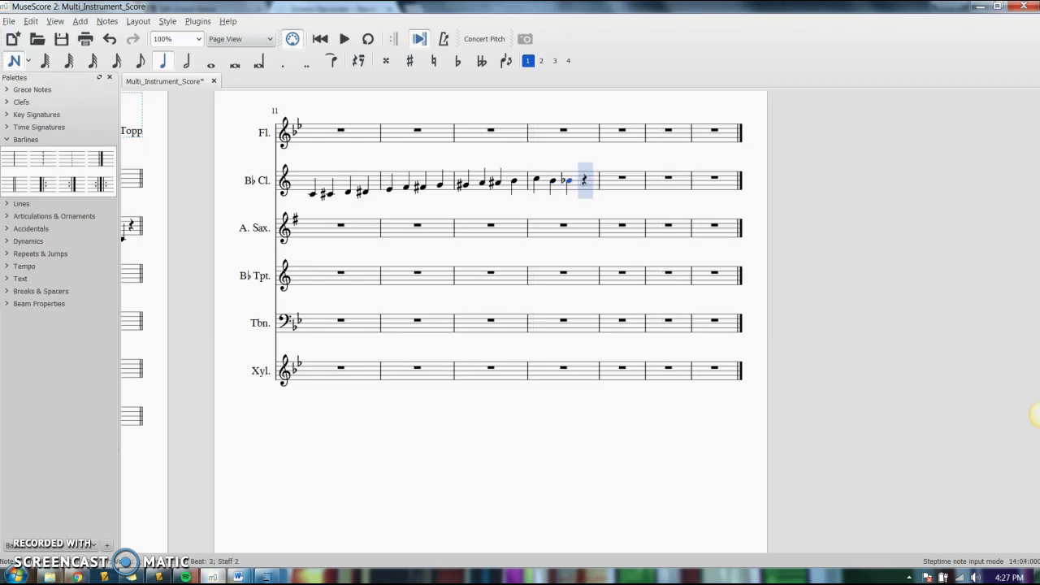
{"action": "type", "text": "ag"}
{"action": "key", "text": "Down"}
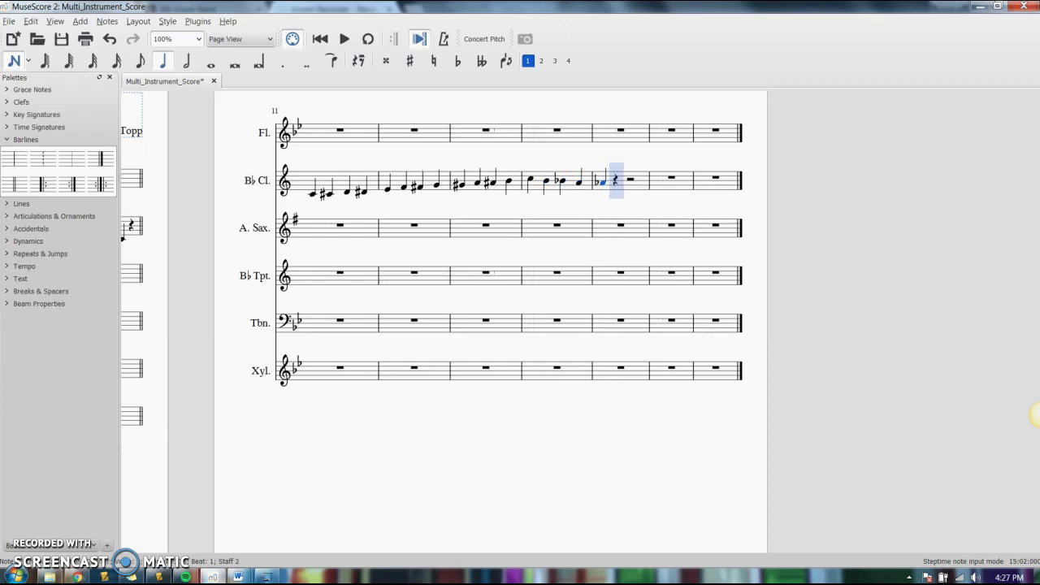
- Continue down through G, F, E-flat and D-flat to middle C, then exit note input
{"action": "type", "text": "f"}
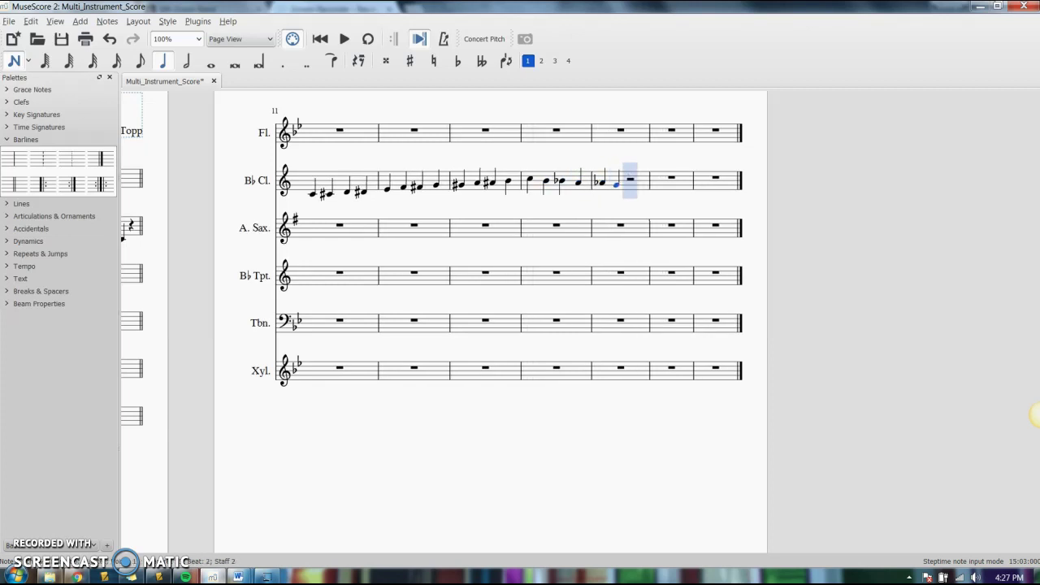
{"action": "type", "text": "g"}
{"action": "key", "text": "Down"}
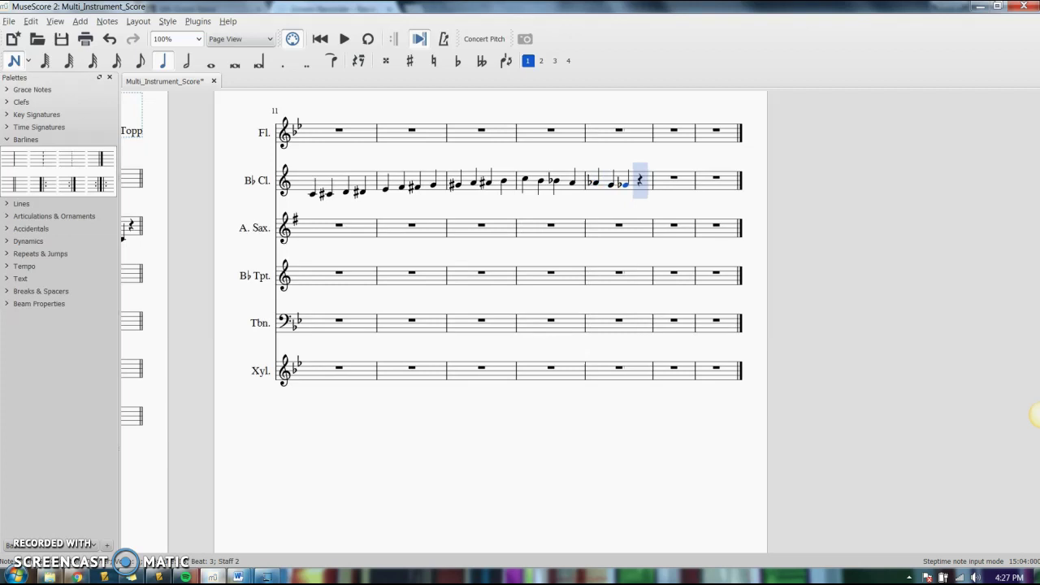
{"action": "type", "text": "fe"}
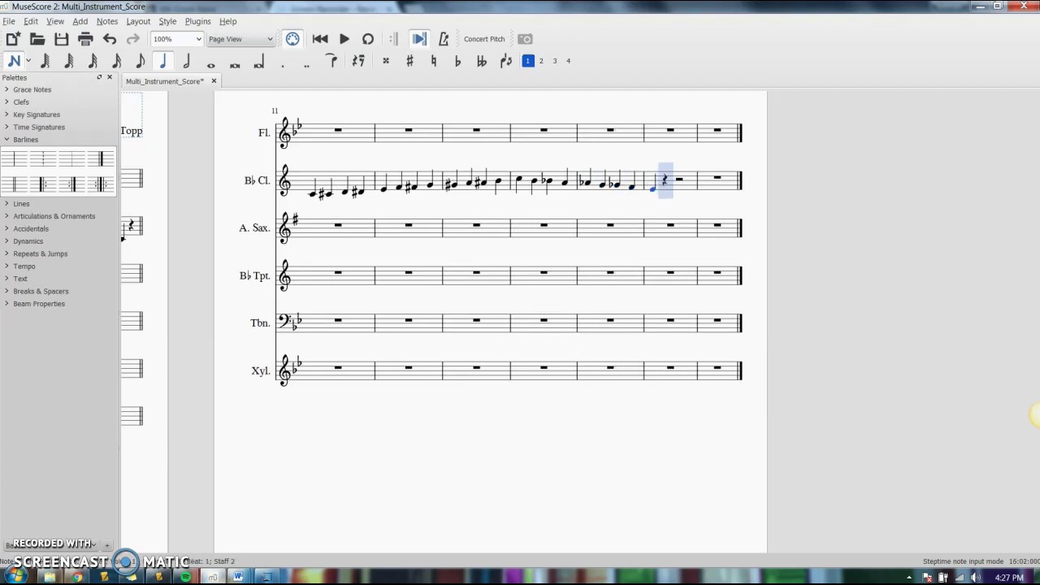
{"action": "type", "text": "e"}
{"action": "key", "text": "Down"}
{"action": "type", "text": "d"}
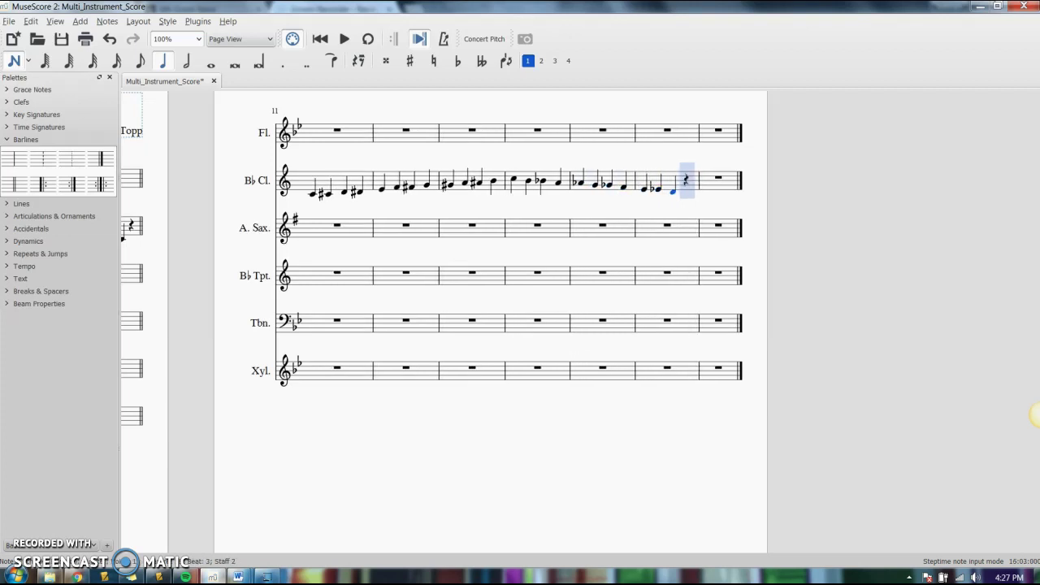
{"action": "type", "text": "d"}
{"action": "key", "text": "Down"}
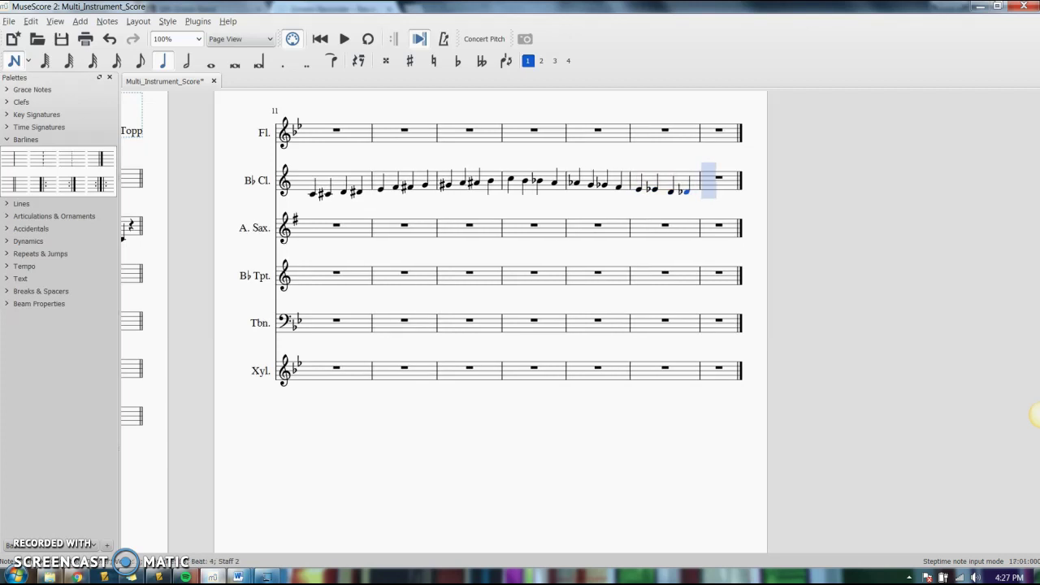
{"action": "type", "text": "c"}
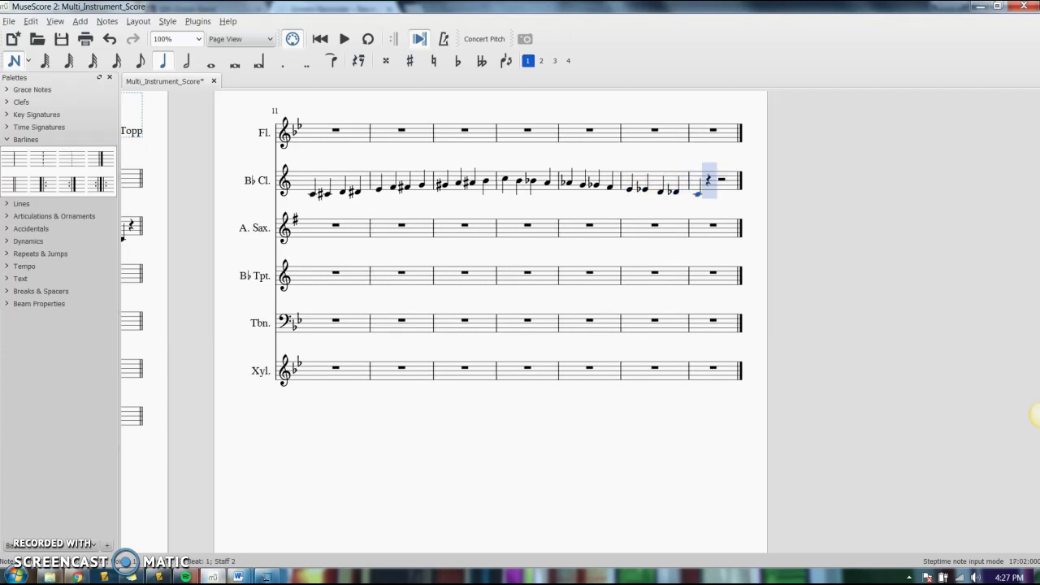
{"action": "left_click", "coordinate": [13, 61]}
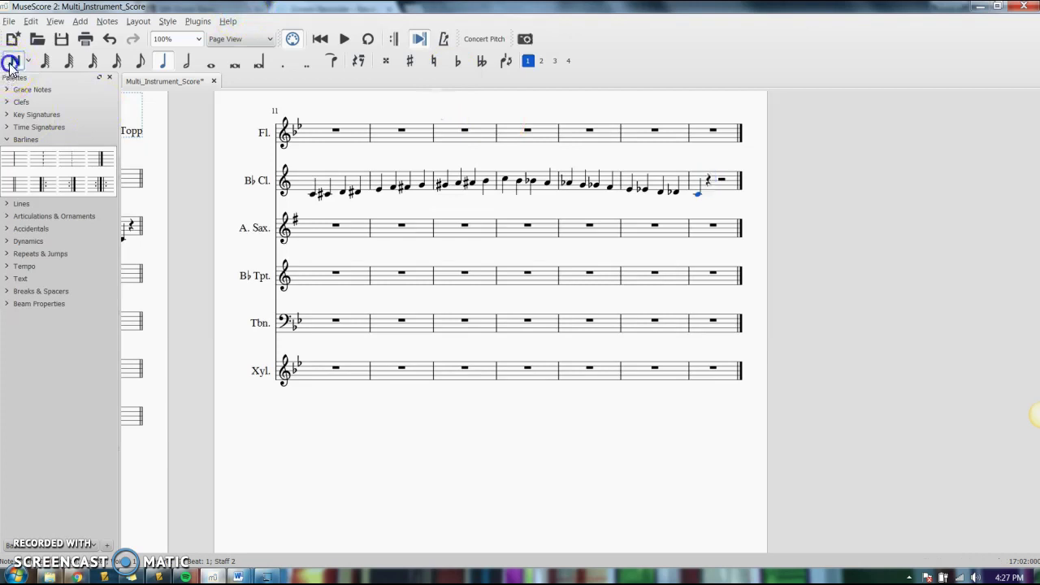
{"action": "left_click", "coordinate": [365, 371]}
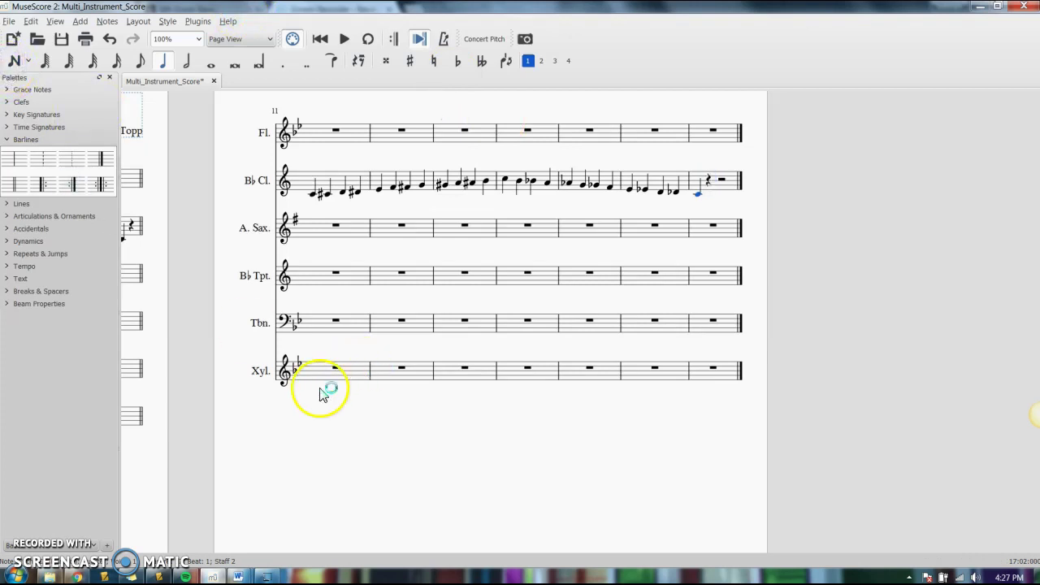
- Select the clarinet line and paste its notes into the trombone staff
{"action": "left_click", "coordinate": [319, 183]}
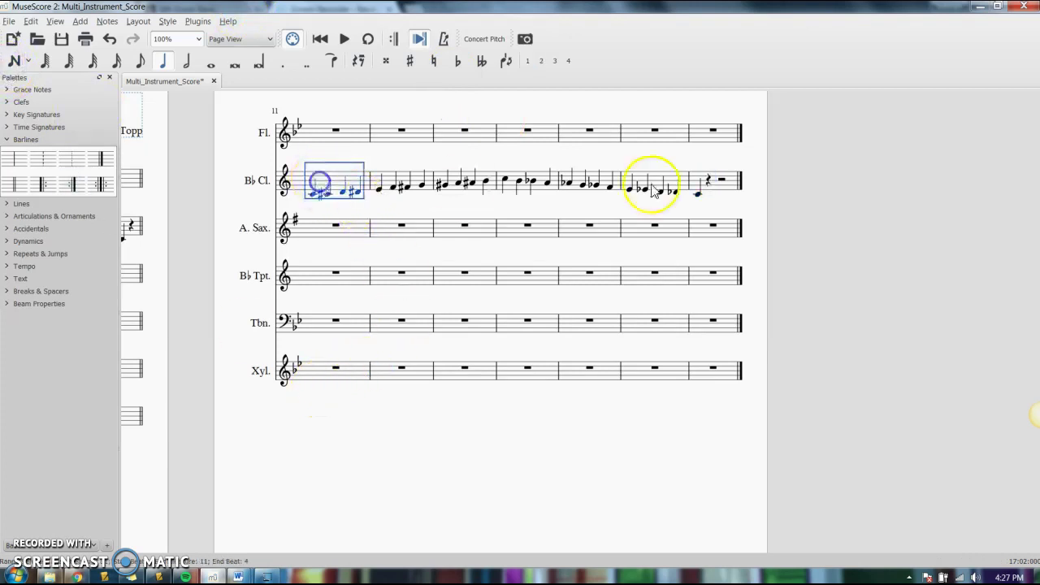
{"action": "left_click", "coordinate": [721, 183], "text": "shift"}
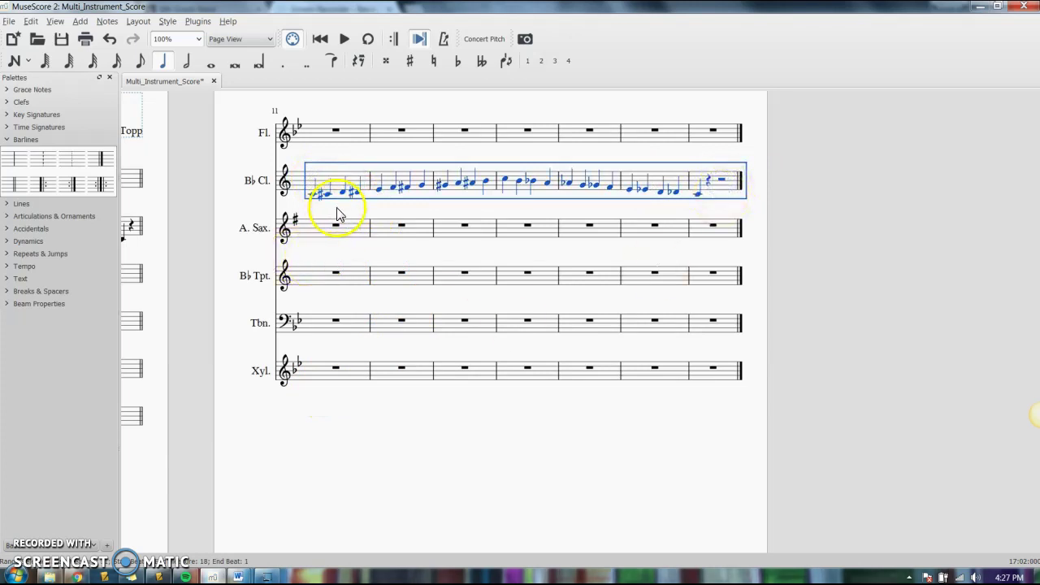
{"action": "left_click", "coordinate": [325, 323]}
{"action": "left_click", "coordinate": [713, 333], "text": "shift"}
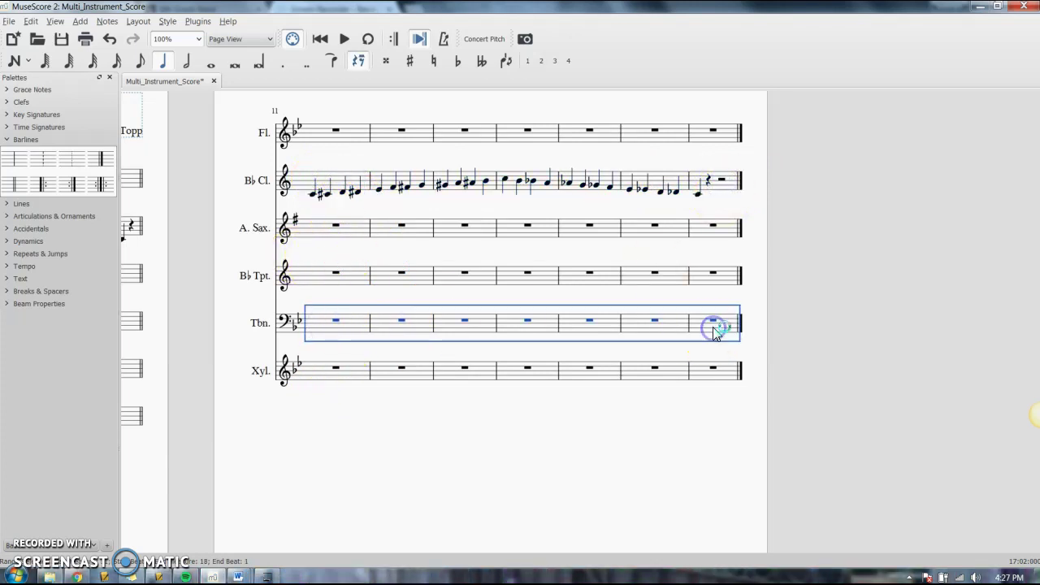
{"action": "key", "text": "ctrl+v"}
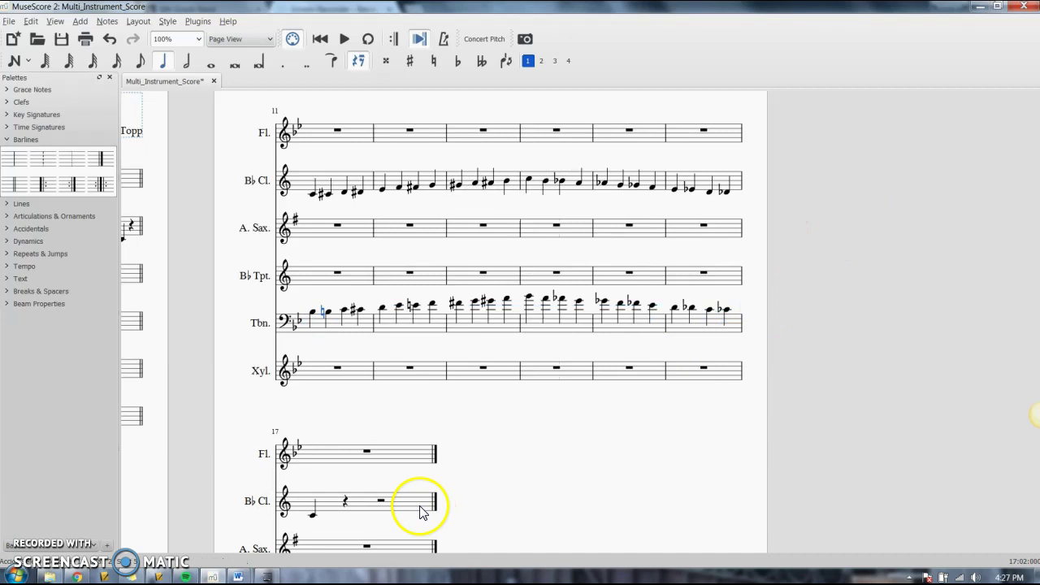
- Select the trombone line from its first measure through measure 17
{"action": "left_click", "coordinate": [420, 509]}
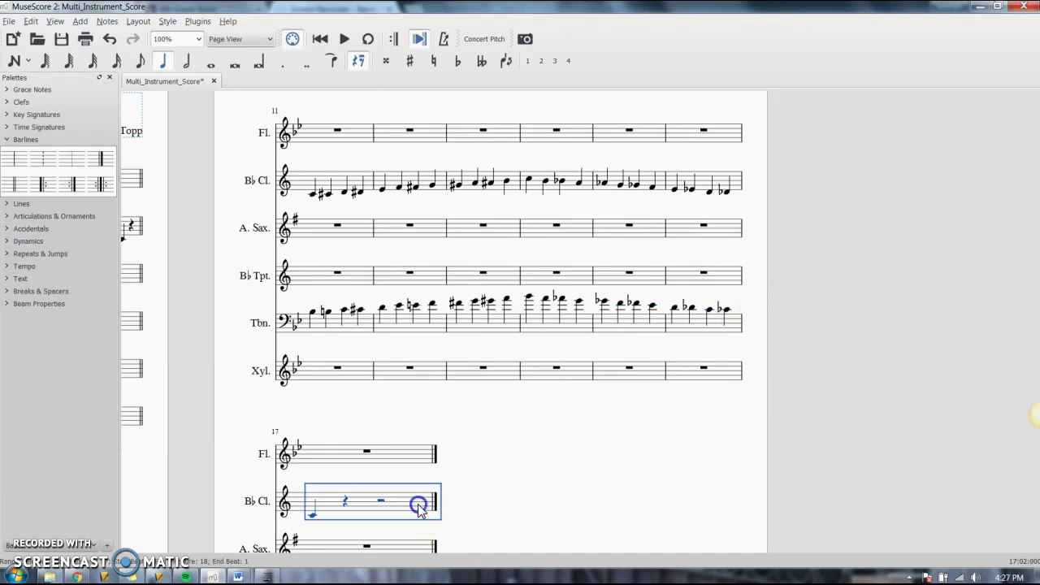
{"action": "left_click", "coordinate": [333, 325], "text": "shift"}
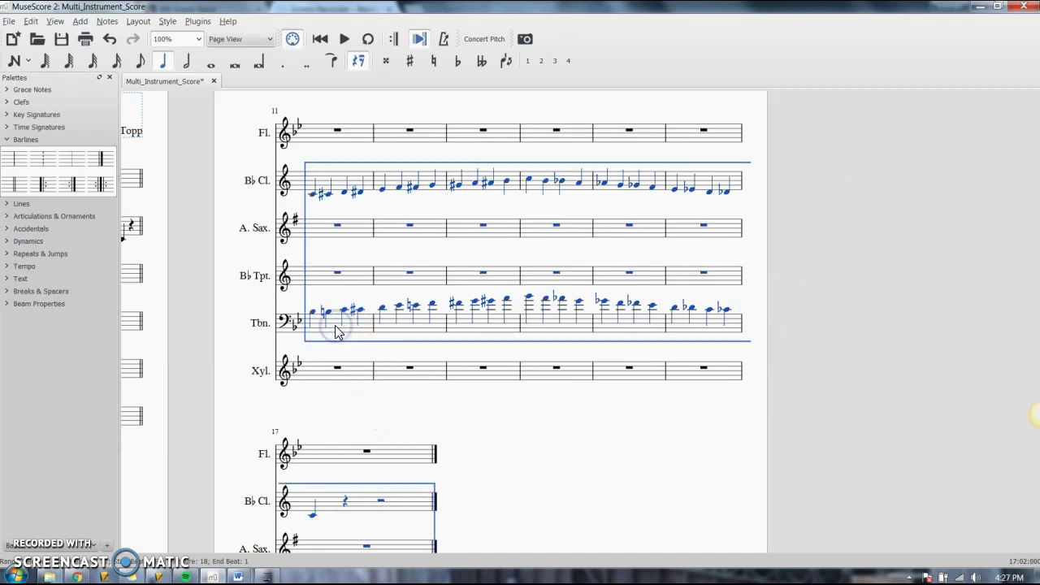
{"action": "left_click", "coordinate": [333, 324]}
{"action": "scroll", "coordinate": [398, 504], "scroll_direction": "down", "scroll_amount": 3}
{"action": "left_click", "coordinate": [403, 410], "text": "shift"}
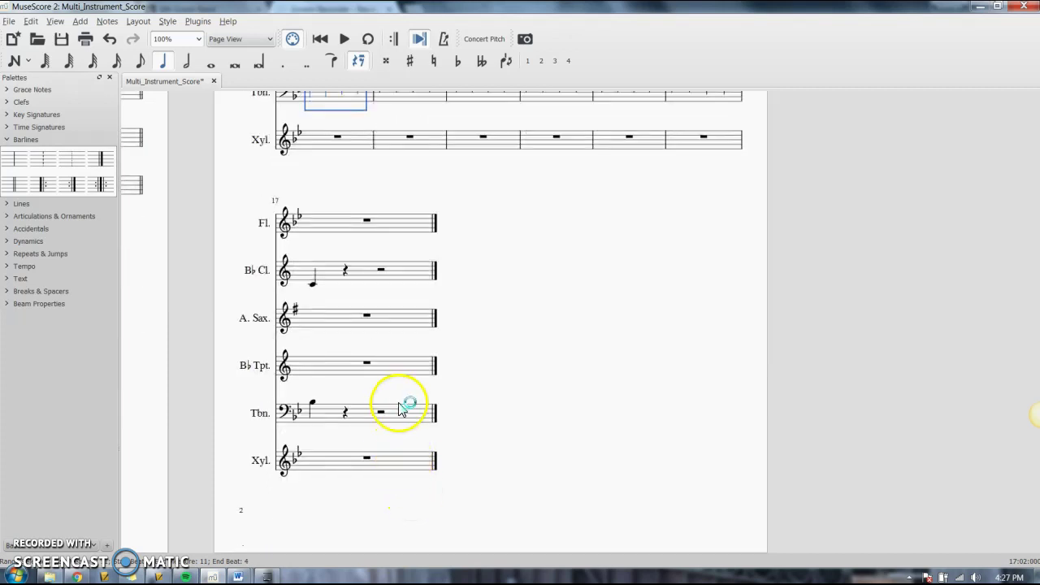
{"action": "scroll", "coordinate": [406, 410], "scroll_direction": "up", "scroll_amount": 2}
{"action": "scroll", "coordinate": [419, 420], "scroll_direction": "up", "scroll_amount": 1}
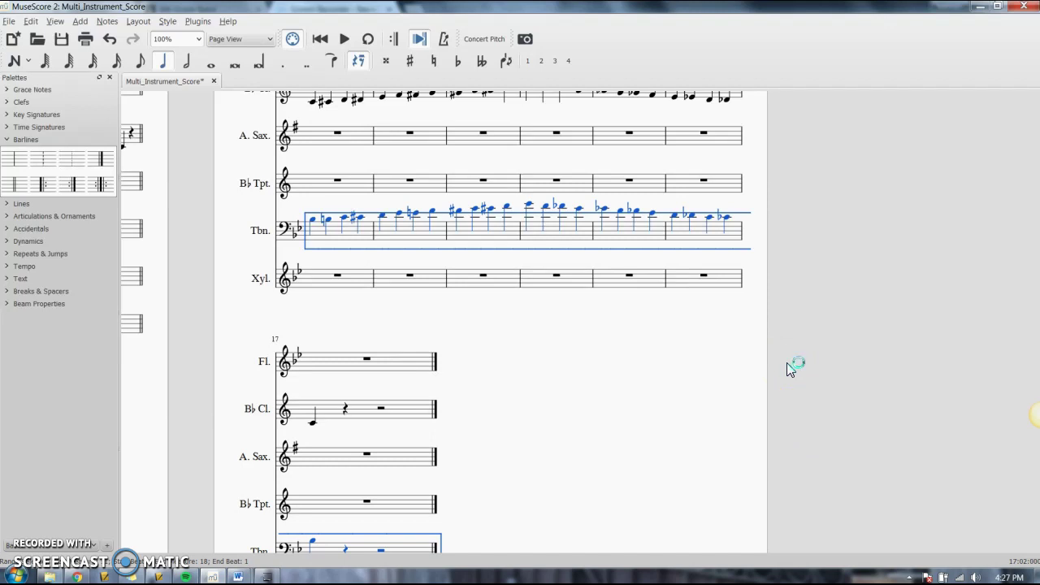
{"action": "scroll", "coordinate": [755, 359], "scroll_direction": "down", "scroll_amount": 1}
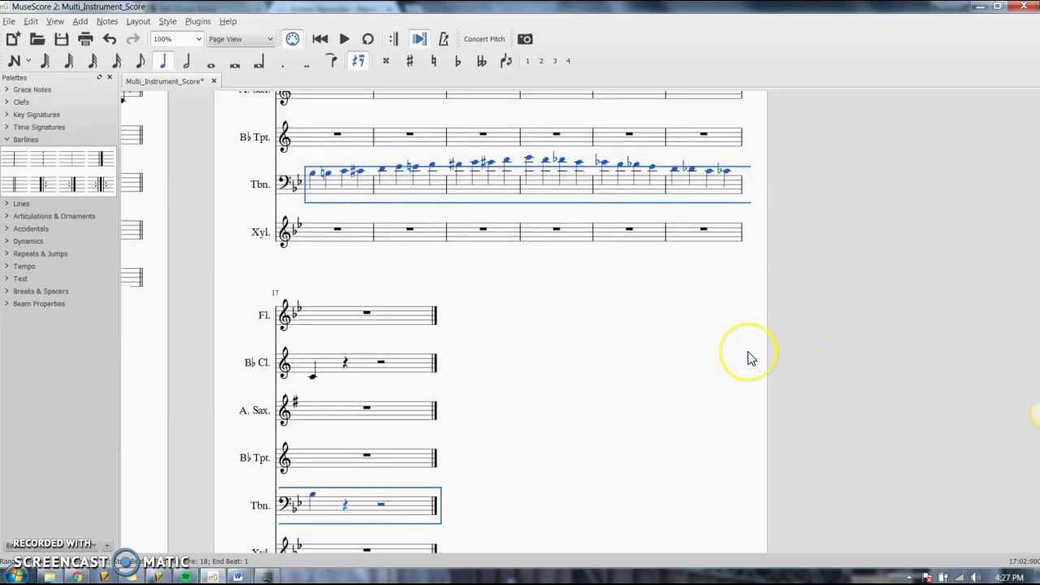
- Undo the last change and reselect the whole trombone line
{"action": "key", "text": "ctrl+z"}
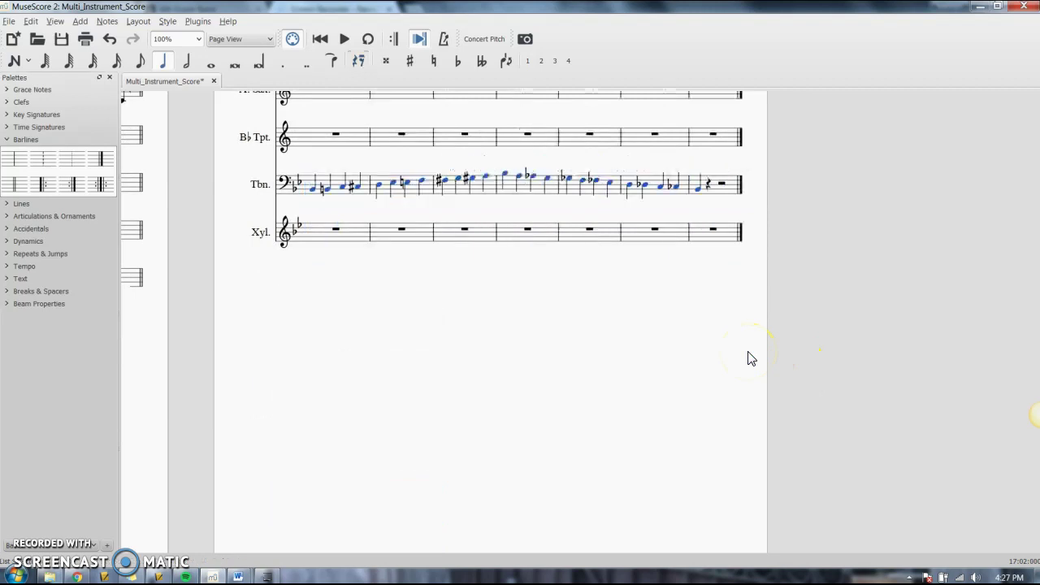
{"action": "scroll", "coordinate": [747, 355], "scroll_direction": "up", "scroll_amount": 1}
{"action": "scroll", "coordinate": [747, 355], "scroll_direction": "up", "scroll_amount": 1}
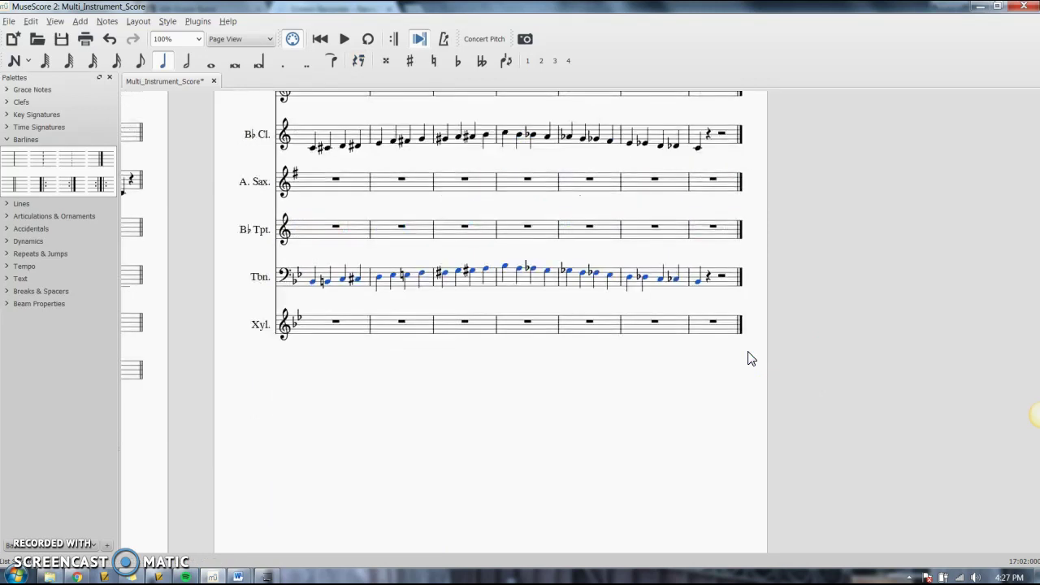
{"action": "left_click", "coordinate": [725, 275]}
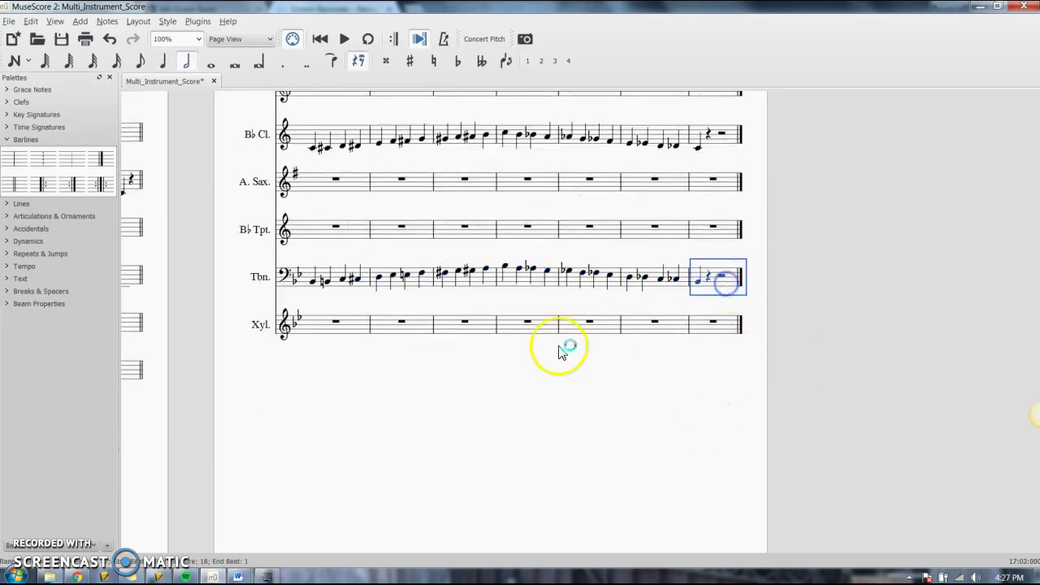
{"action": "left_click", "coordinate": [316, 291], "text": "shift"}
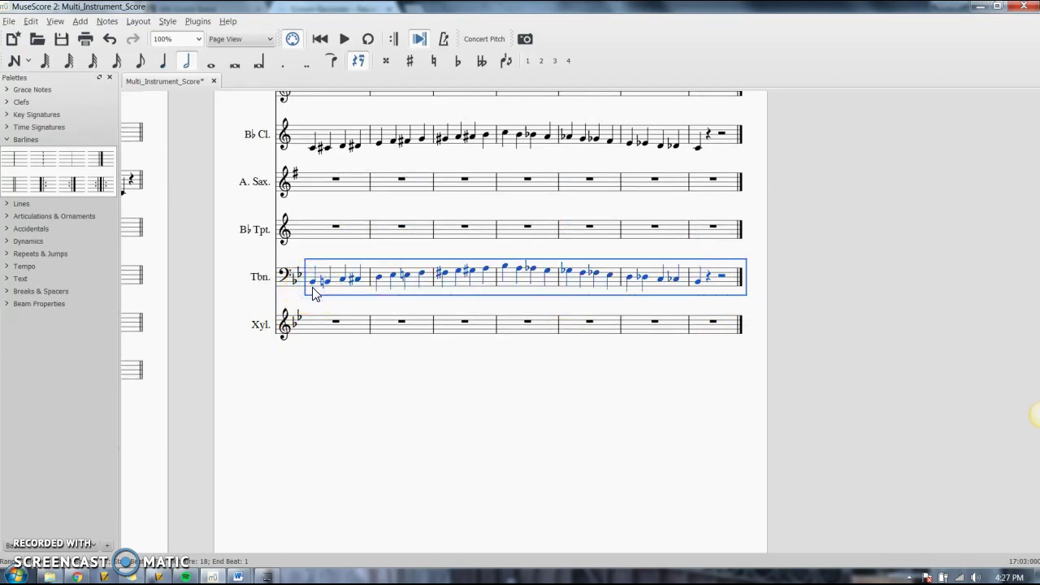
- Try shifting the trombone notes down and up an octave, ending at the original pitch
{"action": "key", "text": "ctrl+Down"}
{"action": "key", "text": "ctrl+Down"}
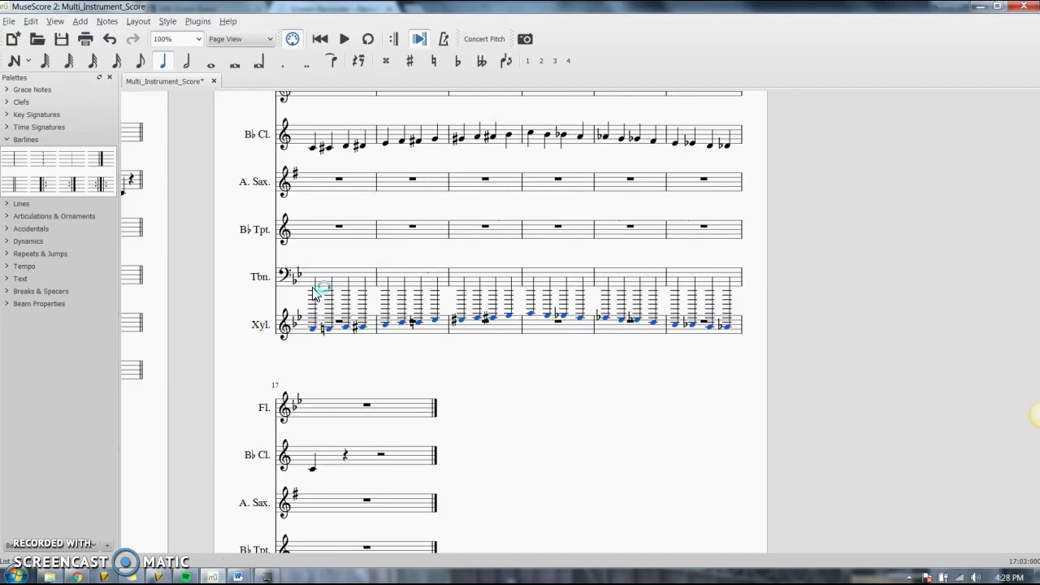
{"action": "key", "text": "ctrl+Up"}
{"action": "key", "text": "ctrl+Up"}
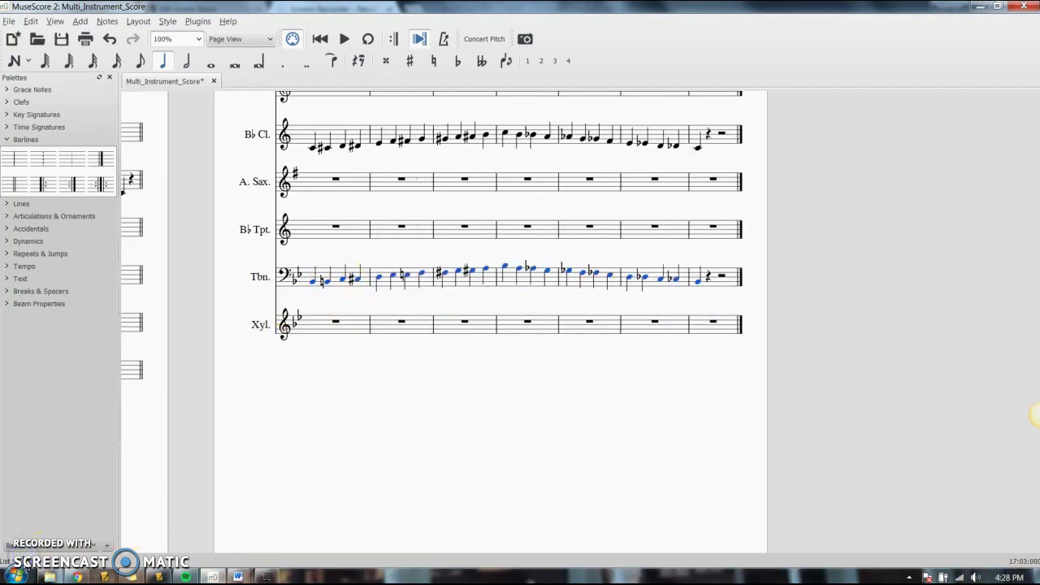
{"action": "key", "text": "ctrl+Up"}
{"action": "key", "text": "ctrl+Up"}
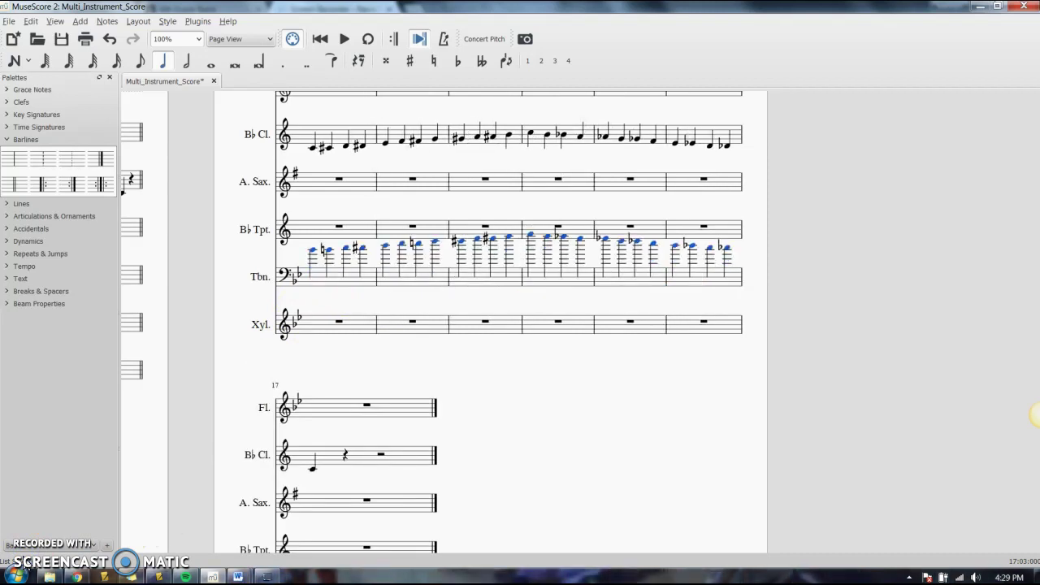
{"action": "key", "text": "ctrl+Down"}
{"action": "key", "text": "ctrl+Down"}
{"action": "key", "text": "ctrl+Down"}
{"action": "key", "text": "ctrl+Down"}
{"action": "key", "text": "ctrl+Up"}
{"action": "key", "text": "ctrl+Up"}
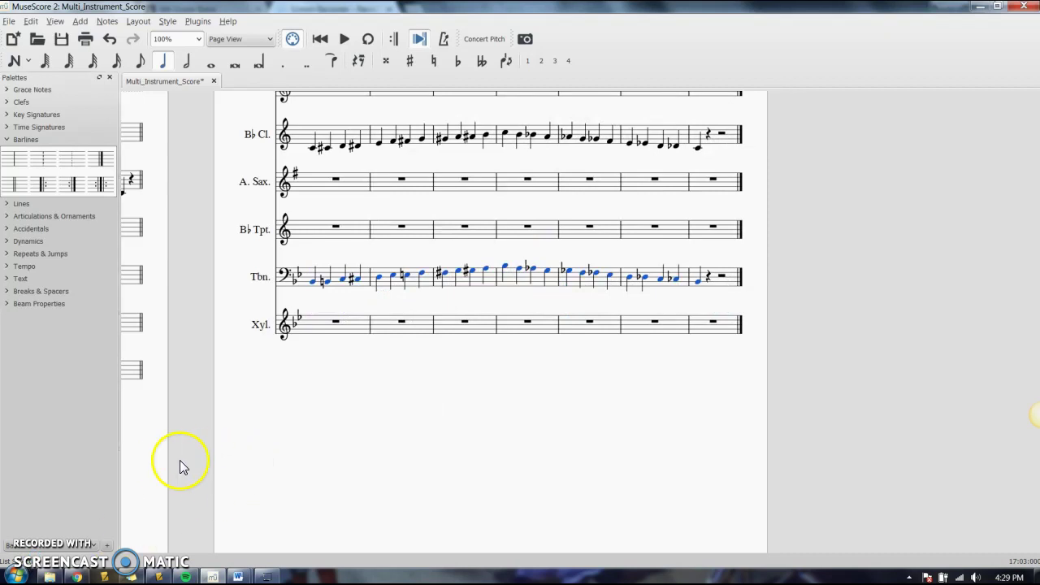
{"action": "scroll", "coordinate": [384, 258], "scroll_direction": "up", "scroll_amount": 2}
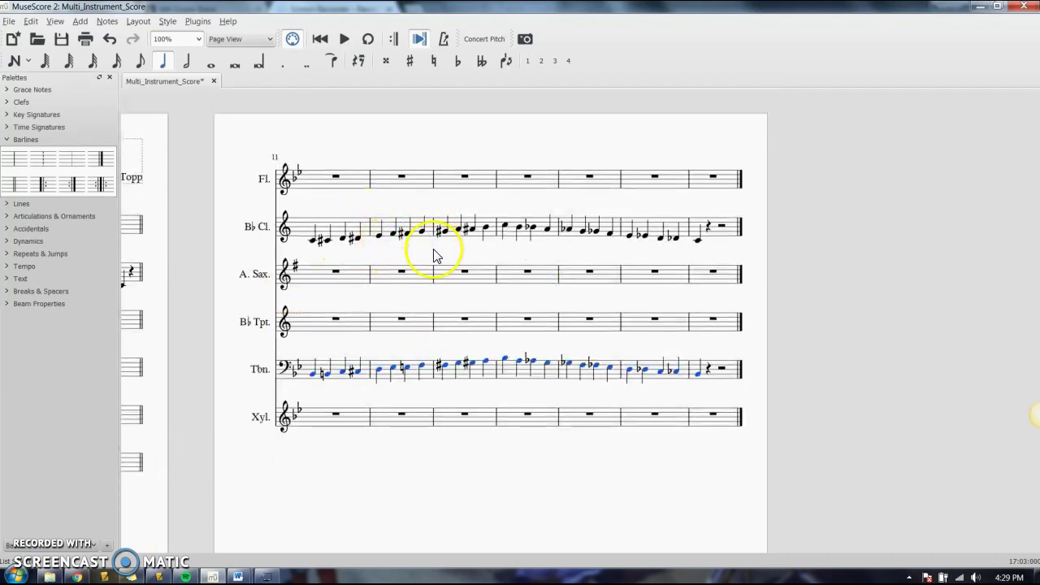
{"action": "left_click", "coordinate": [404, 233]}
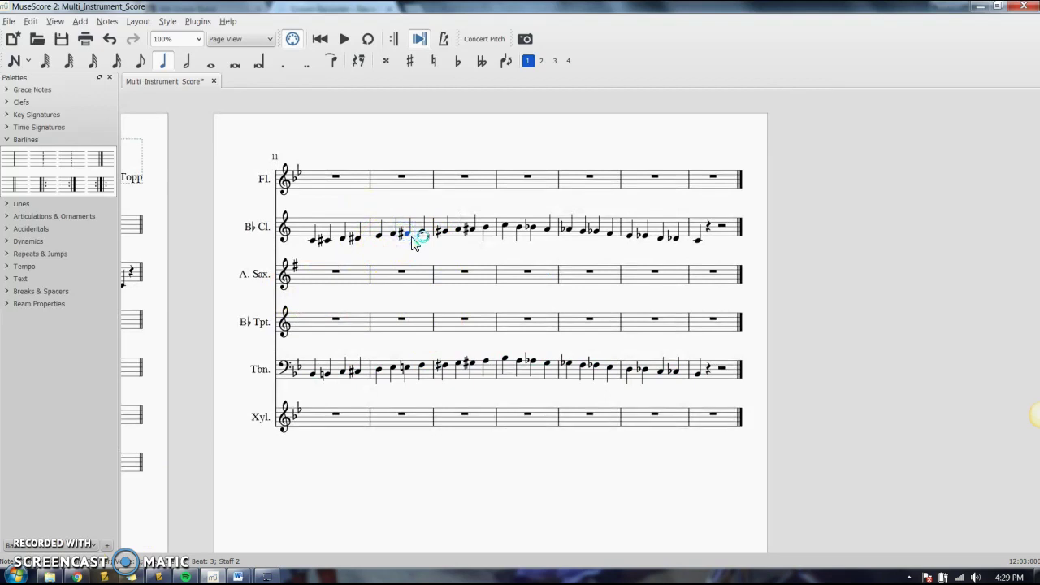
{"action": "key", "text": "ctrl+Up"}
{"action": "key", "text": "ctrl+Down"}
{"action": "left_click", "coordinate": [424, 240]}
{"action": "left_click", "coordinate": [438, 268]}
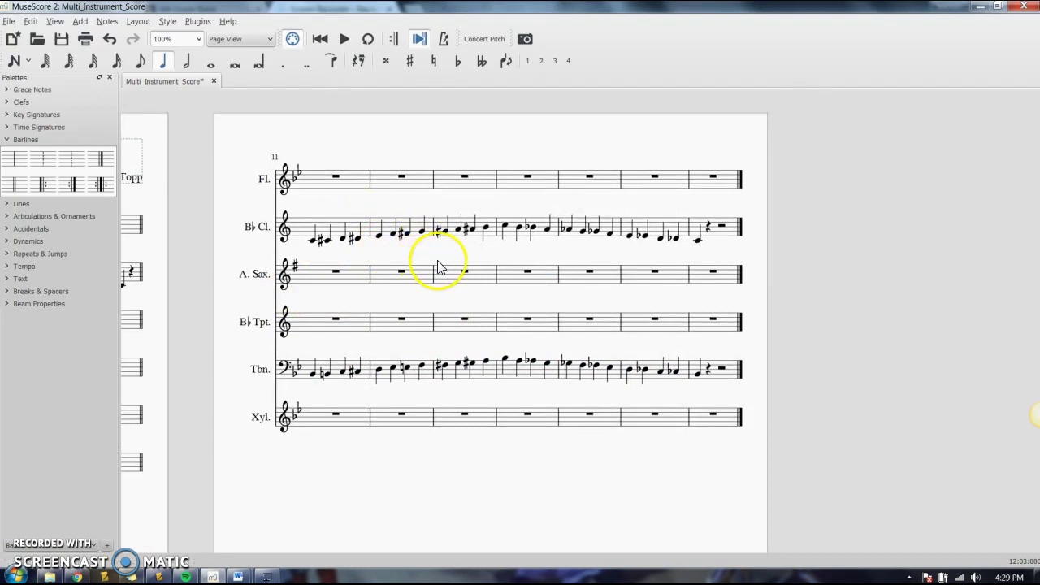